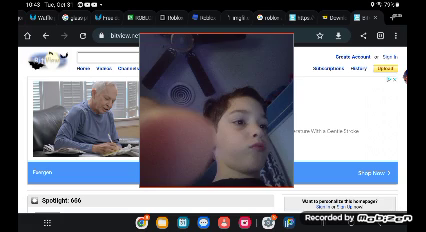
# Start a new address in Chrome's address bar and hunt the keyboard symbols for a slash
pyautogui.click(389, 52)
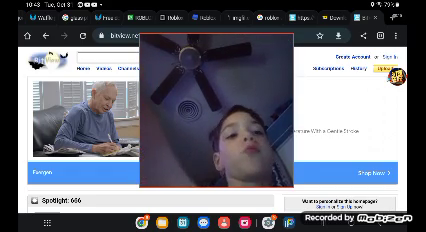
pyautogui.scroll(-3, 213, 120)
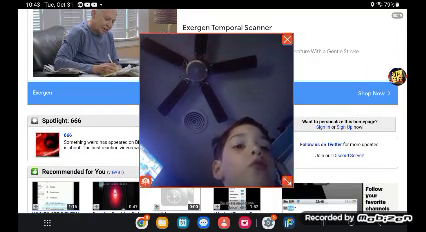
pyautogui.moveTo(215, 110); pyautogui.dragTo(261, 110)
pyautogui.click(333, 43)
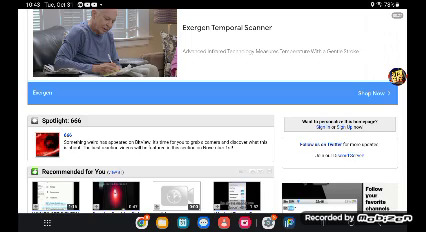
pyautogui.scroll(2, 213, 130)
pyautogui.scroll(3, 213, 130)
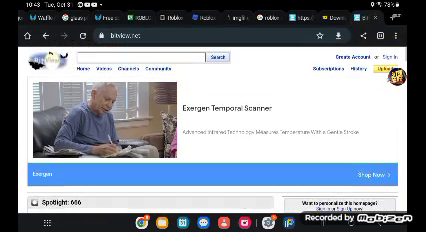
pyautogui.scroll(-5, 213, 130)
pyautogui.scroll(5, 213, 130)
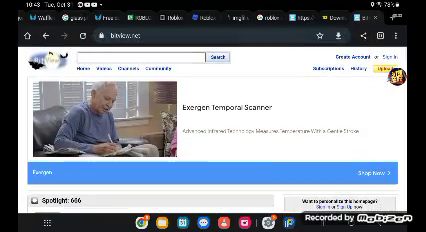
pyautogui.click(110, 35)
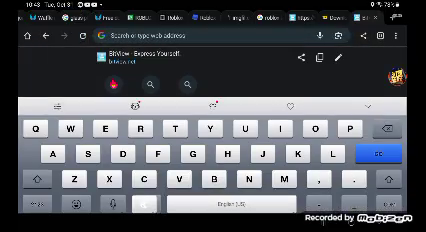
pyautogui.write('bitview')
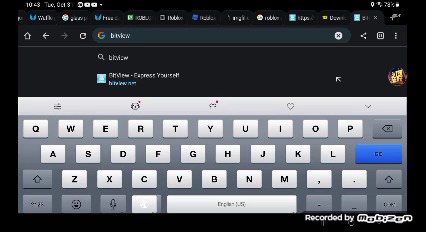
pyautogui.write('.com')
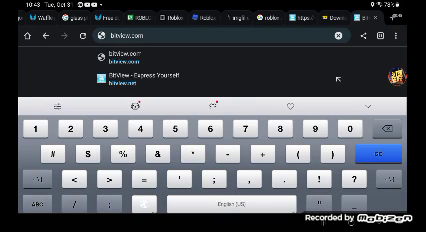
pyautogui.click(37, 203)
pyautogui.click(37, 178)
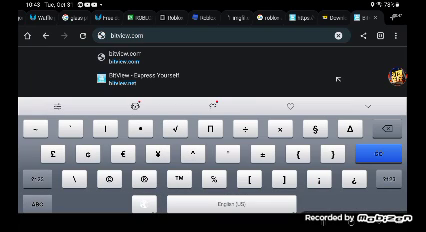
pyautogui.click(37, 203)
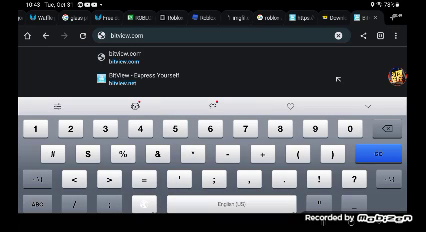
pyautogui.click(37, 178)
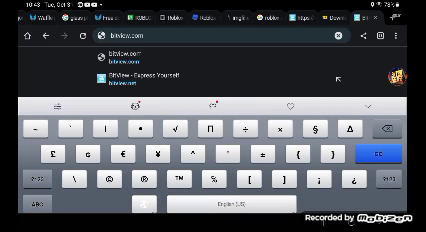
pyautogui.click(37, 203)
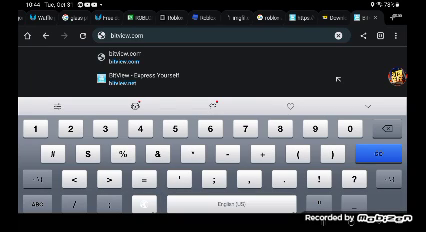
pyautogui.click(37, 178)
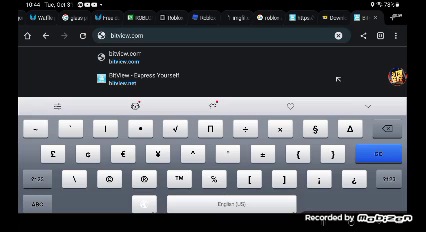
pyautogui.write('/')
# Remove the stray trailing 'z' from the bitview.com address and load it
pyautogui.click(37, 203)
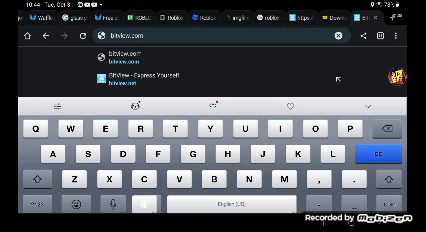
pyautogui.click(57, 106)
pyautogui.click(57, 106)
pyautogui.click(37, 203)
pyautogui.click(37, 178)
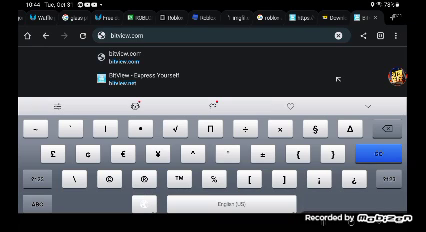
pyautogui.click(37, 203)
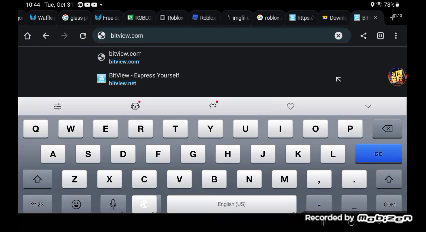
pyautogui.click(367, 106)
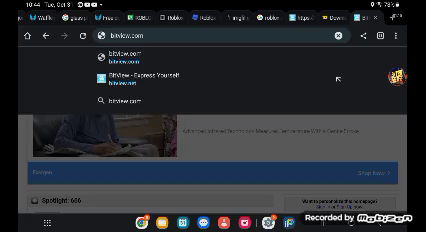
pyautogui.click(143, 36)
pyautogui.write('z')
pyautogui.press('BackSpace')
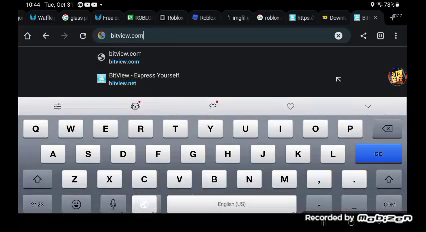
pyautogui.press('Return')
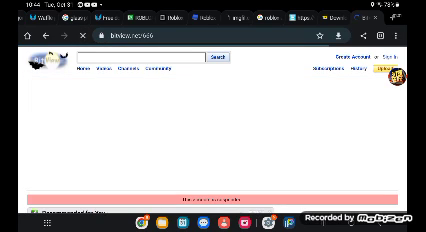
pyautogui.scroll(-2, 213, 150)
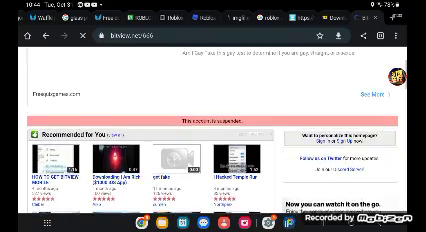
pyautogui.scroll(-2, 213, 150)
pyautogui.scroll(-1, 213, 130)
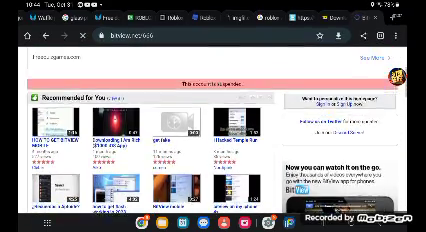
pyautogui.scroll(-5, 213, 130)
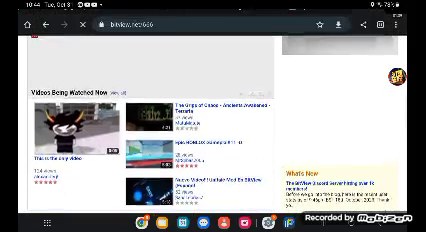
pyautogui.scroll(5, 213, 130)
pyautogui.scroll(-2, 213, 130)
pyautogui.scroll(-2, 150, 130)
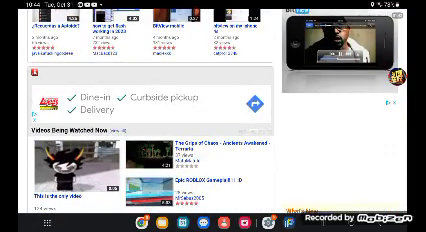
pyautogui.scroll(5, 213, 130)
pyautogui.scroll(3, 213, 130)
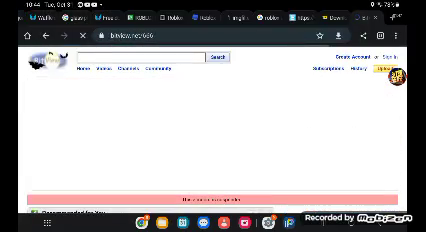
pyautogui.scroll(-2, 213, 130)
pyautogui.scroll(-2, 213, 130)
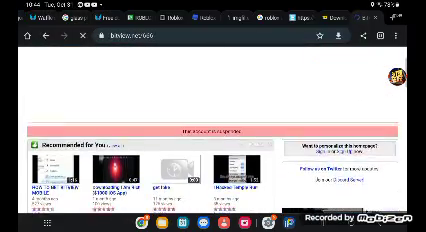
pyautogui.scroll(2, 213, 130)
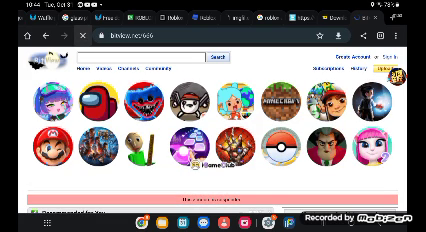
pyautogui.scroll(-2, 213, 130)
pyautogui.scroll(-2, 213, 150)
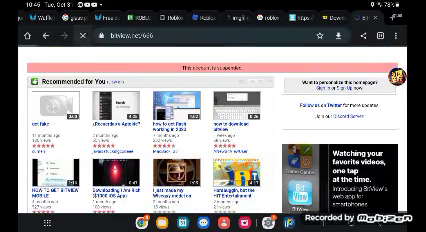
pyautogui.scroll(-2, 150, 130)
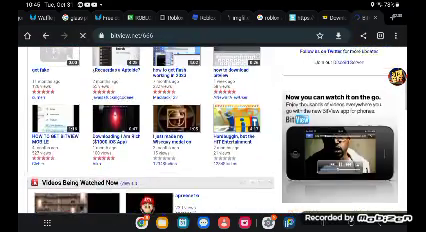
pyautogui.scroll(-2, 150, 130)
pyautogui.scroll(-3, 150, 130)
pyautogui.scroll(2, 150, 130)
pyautogui.scroll(5, 150, 130)
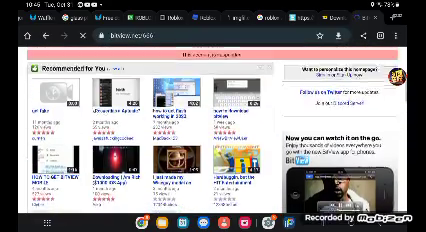
pyautogui.scroll(-2, 150, 130)
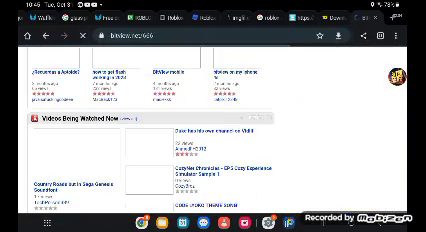
pyautogui.scroll(2, 150, 130)
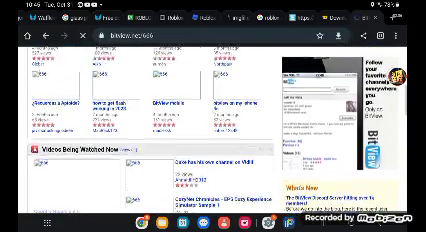
pyautogui.scroll(1, 150, 130)
pyautogui.scroll(1, 150, 130)
pyautogui.scroll(-1, 150, 130)
pyautogui.scroll(-1, 150, 130)
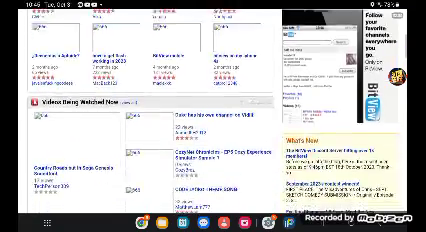
pyautogui.scroll(-3, 150, 130)
pyautogui.scroll(1, 150, 130)
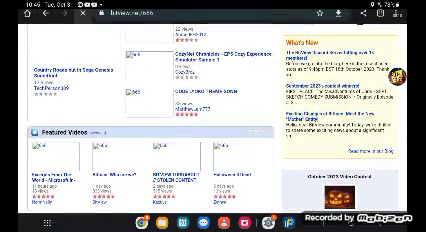
pyautogui.scroll(1, 150, 130)
pyautogui.scroll(2, 150, 130)
pyautogui.scroll(1, 150, 130)
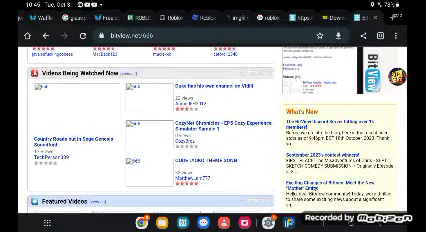
# Reload the suspended 666 channel page with Ctrl+R
pyautogui.hotkey('ctrl', 'r')
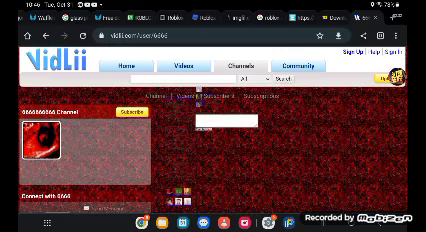
pyautogui.scroll(-5, 213, 130)
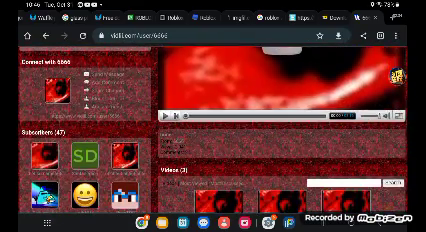
pyautogui.scroll(-5, 213, 130)
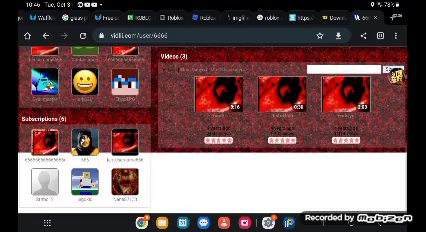
pyautogui.scroll(10, 213, 130)
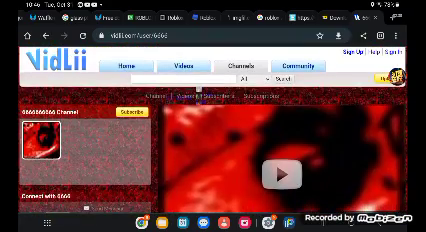
pyautogui.scroll(-5, 213, 130)
pyautogui.click(397, 77)
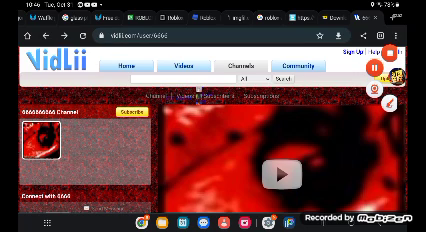